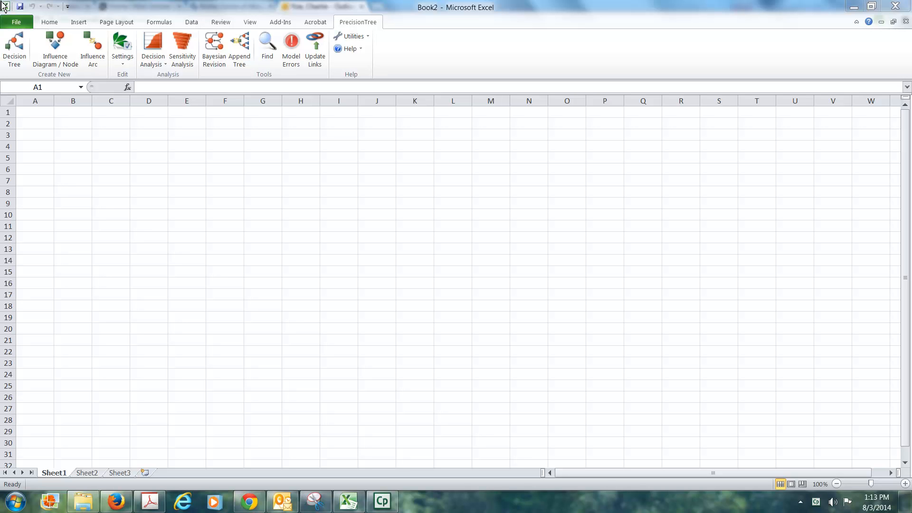
Create a new decision tree starting in cell A1
{"action": "left_click", "coordinate": [34, 114]}
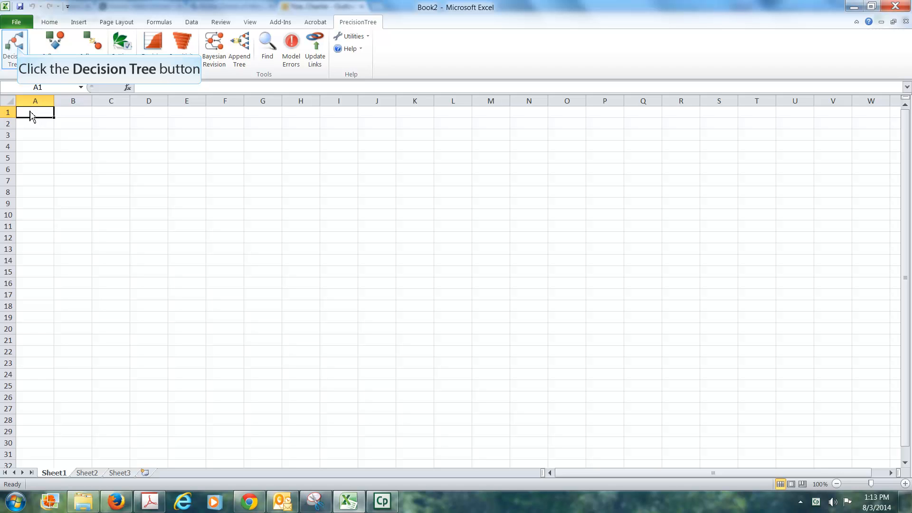
{"action": "left_click", "coordinate": [19, 53]}
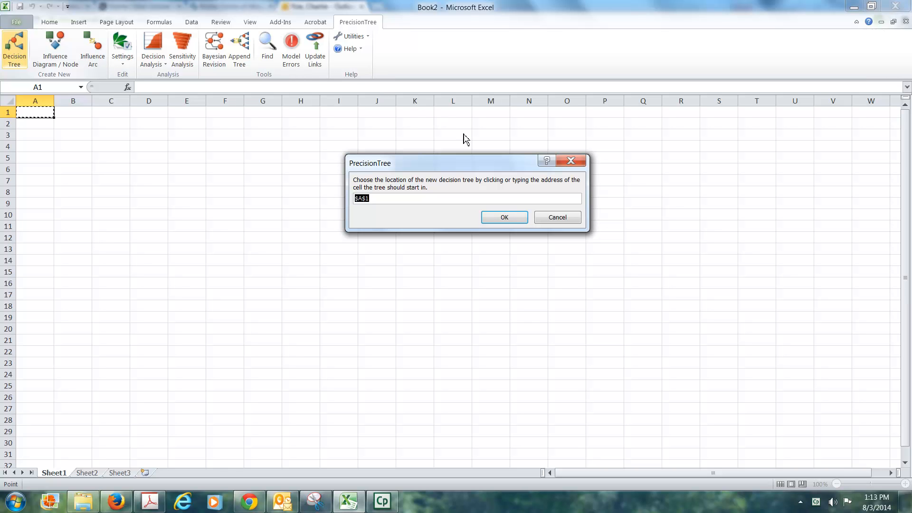
{"action": "left_click", "coordinate": [504, 218]}
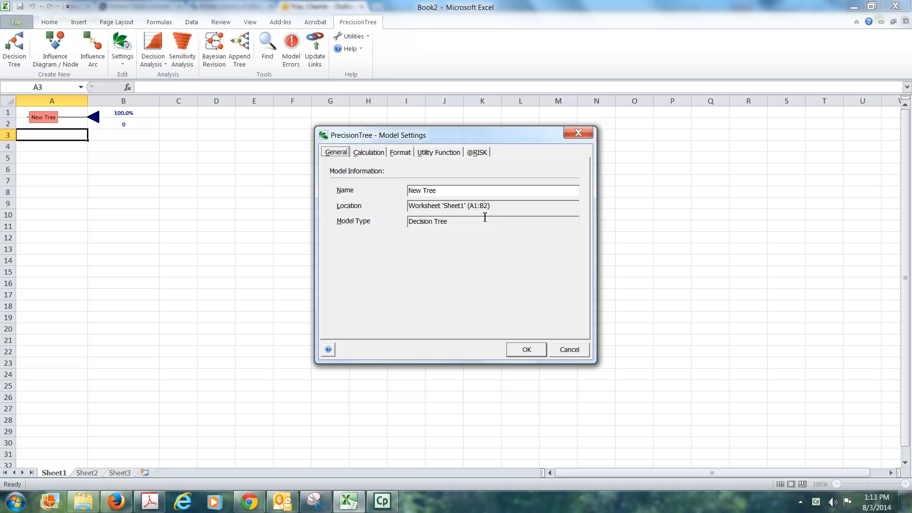
Name the new decision tree ANS in its model settings
{"action": "left_click", "coordinate": [449, 191]}
{"action": "left_click_drag", "start_coordinate": [448, 192], "coordinate": [385, 195]}
{"action": "type", "text": "AN"}
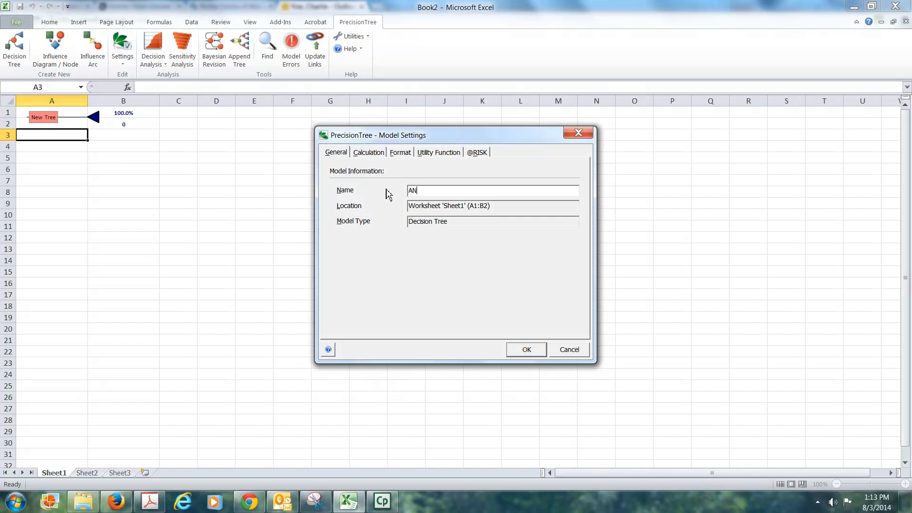
{"action": "type", "text": "S"}
{"action": "key", "text": "Return"}
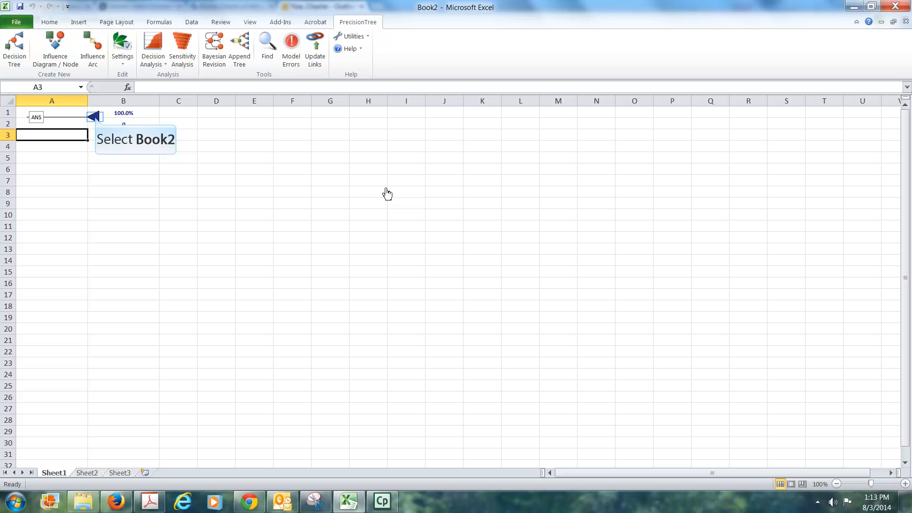
Convert the tree's end node into a chance node named Pathway exists?
{"action": "left_click", "coordinate": [95, 118]}
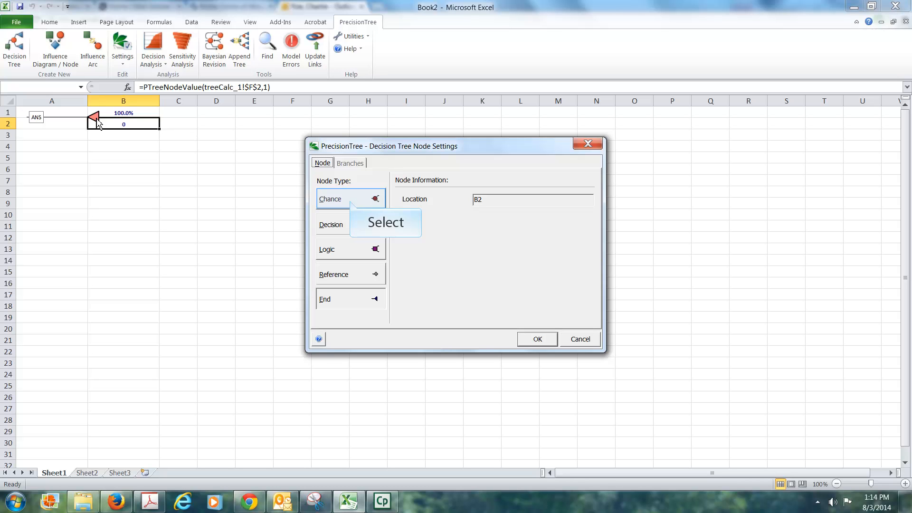
{"action": "left_click", "coordinate": [352, 203]}
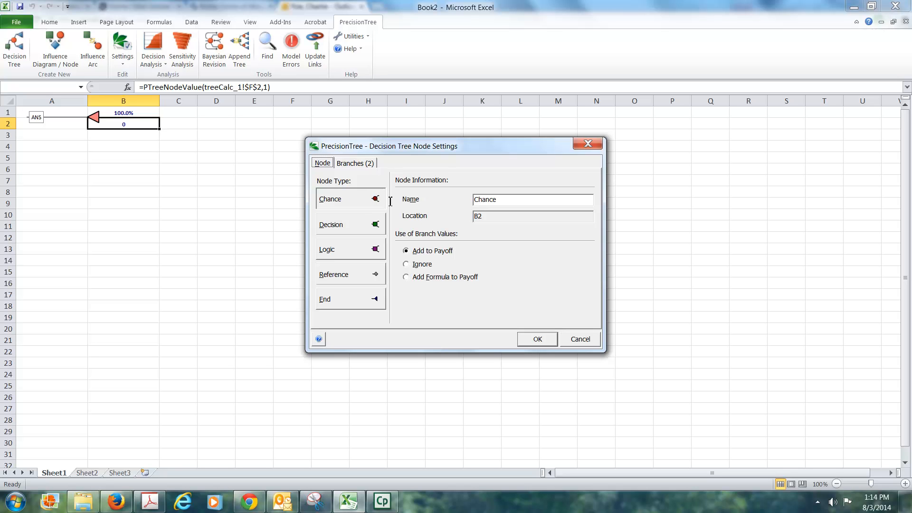
{"action": "left_click", "coordinate": [505, 203]}
{"action": "double_click", "coordinate": [506, 202]}
{"action": "type", "text": "PAthway exists?"}
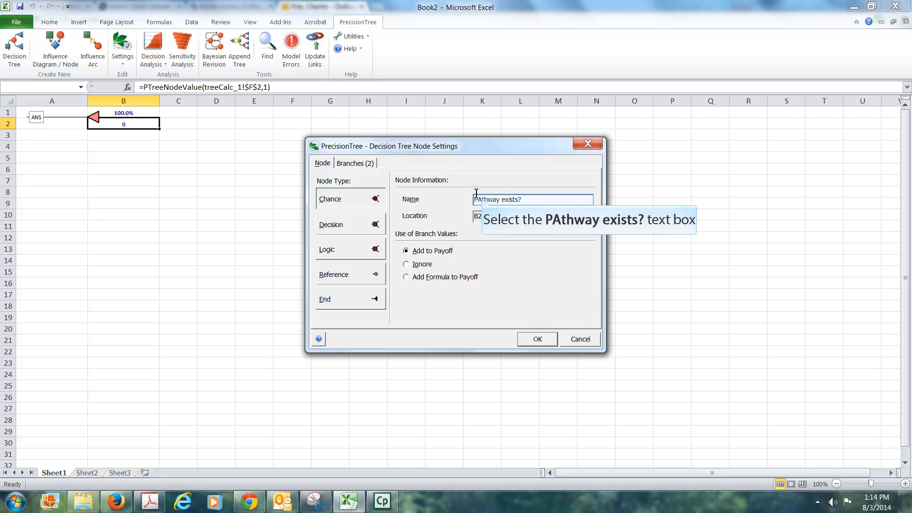
{"action": "left_click", "coordinate": [484, 199]}
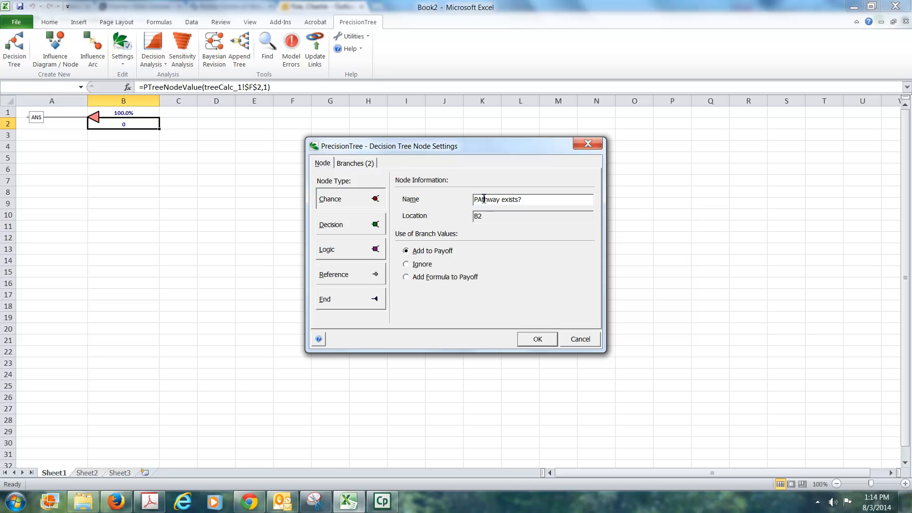
{"action": "key", "text": "BackSpace"}
{"action": "type", "text": "a"}
Rename the chance node's two branches Yes and No
{"action": "left_click", "coordinate": [355, 164]}
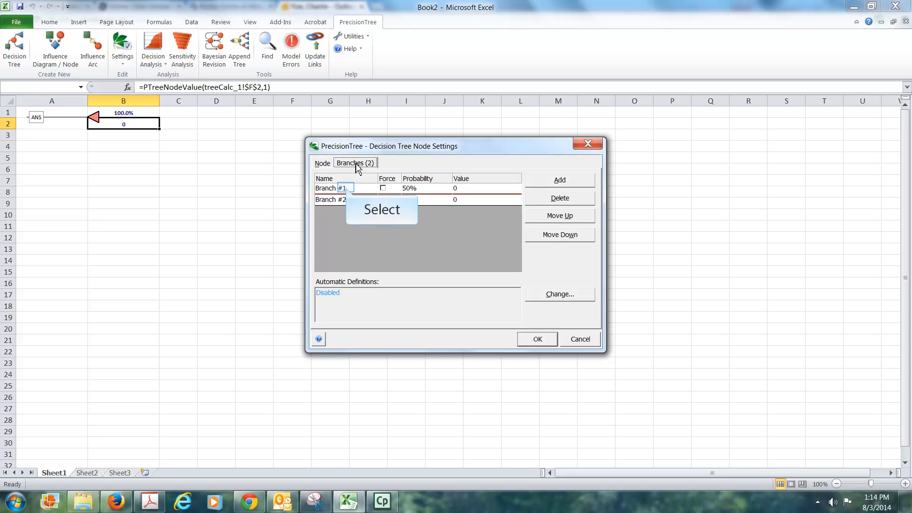
{"action": "left_click", "coordinate": [347, 192]}
{"action": "type", "text": "Yes"}
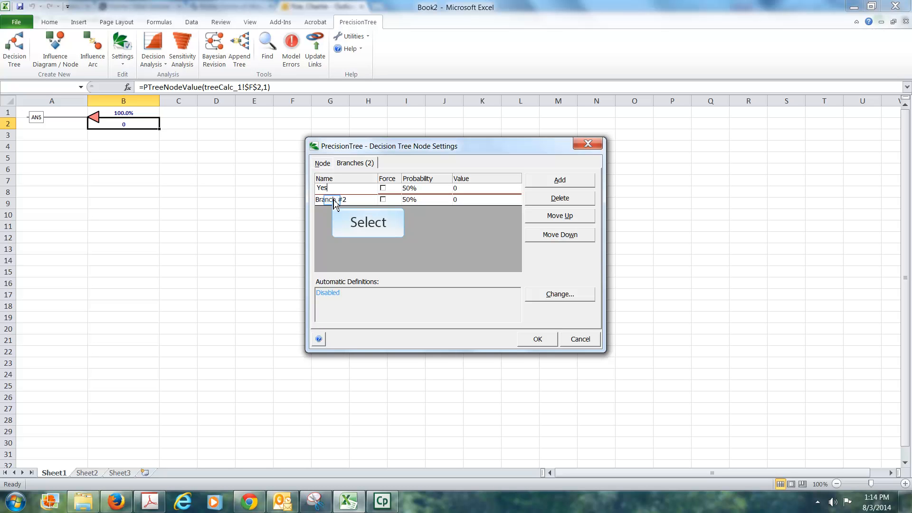
{"action": "left_click", "coordinate": [334, 200]}
{"action": "type", "text": "No"}
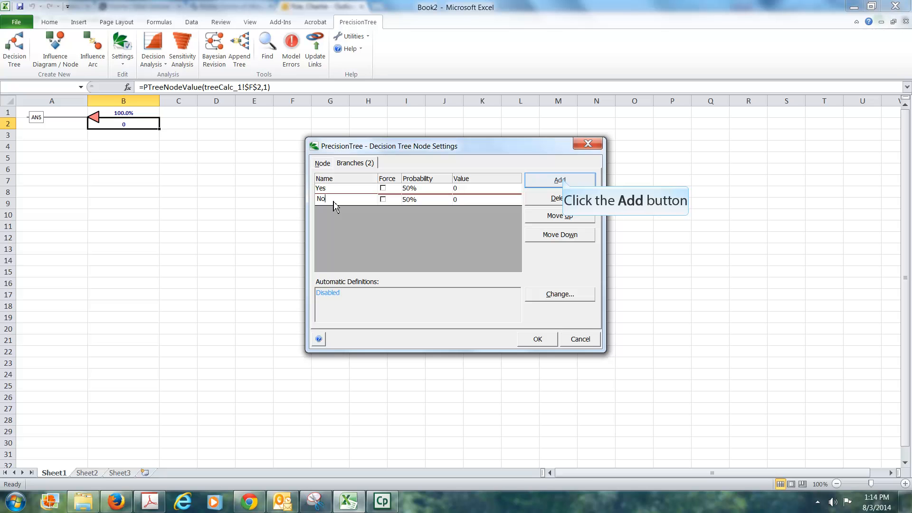
{"action": "left_click", "coordinate": [562, 181]}
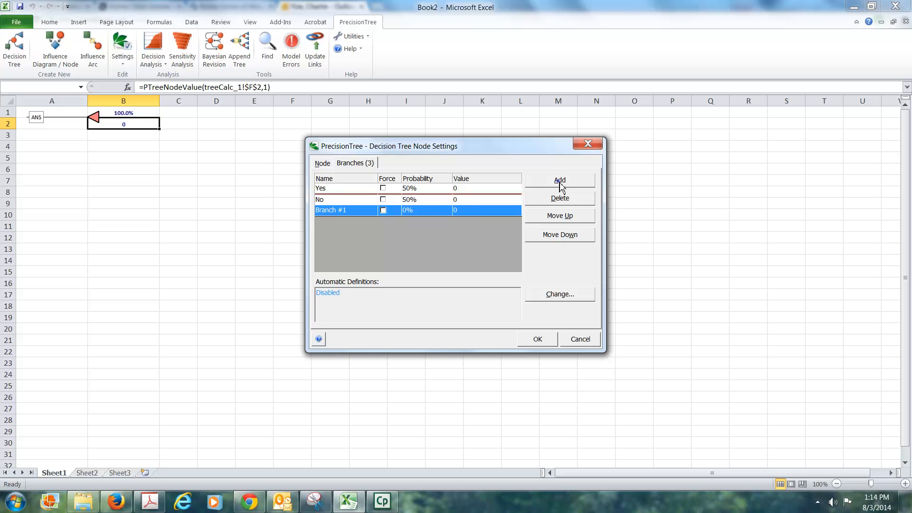
{"action": "left_click", "coordinate": [561, 185]}
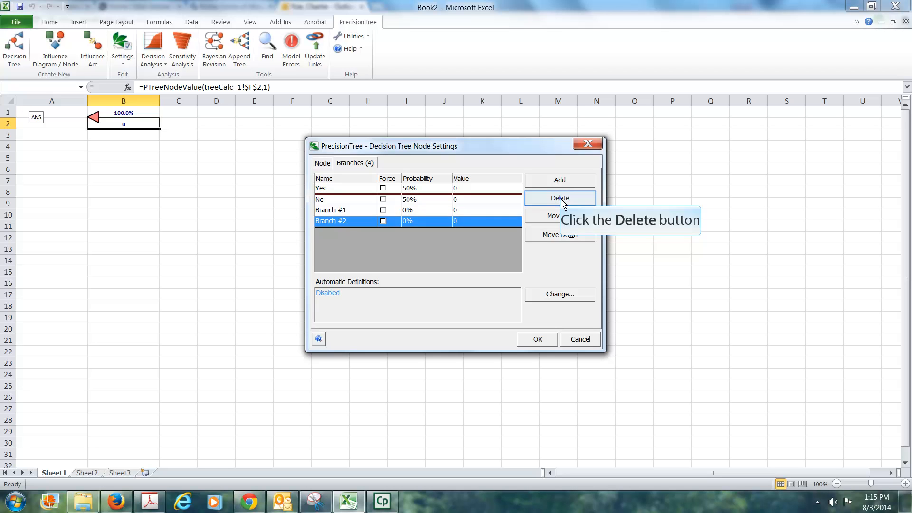
{"action": "left_click", "coordinate": [562, 199]}
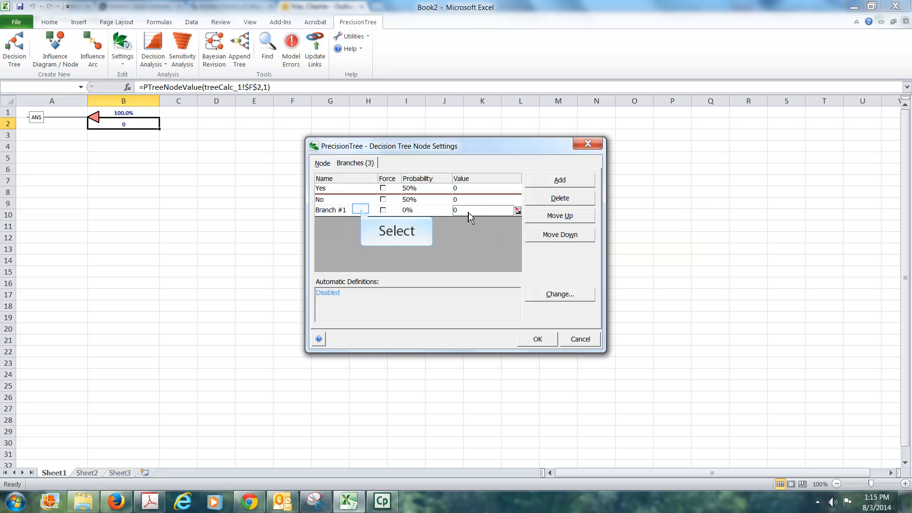
{"action": "left_click", "coordinate": [361, 209]}
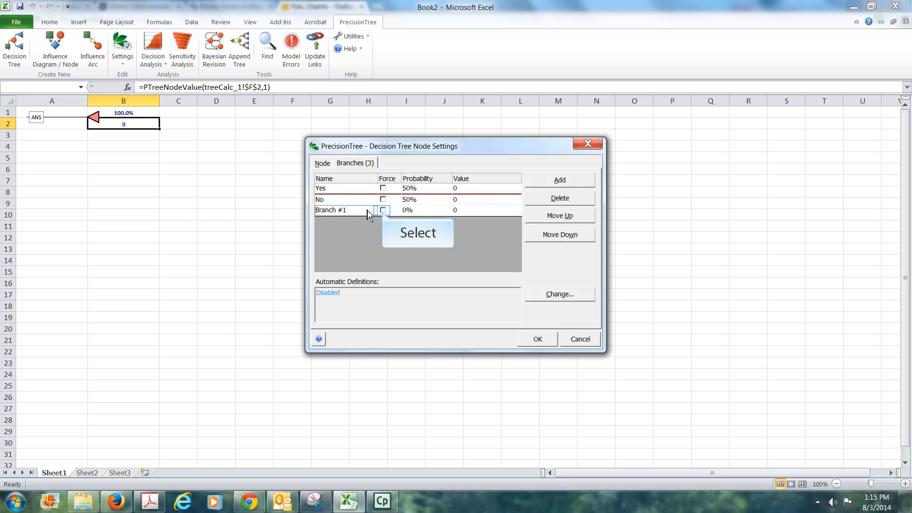
{"action": "left_click", "coordinate": [383, 210]}
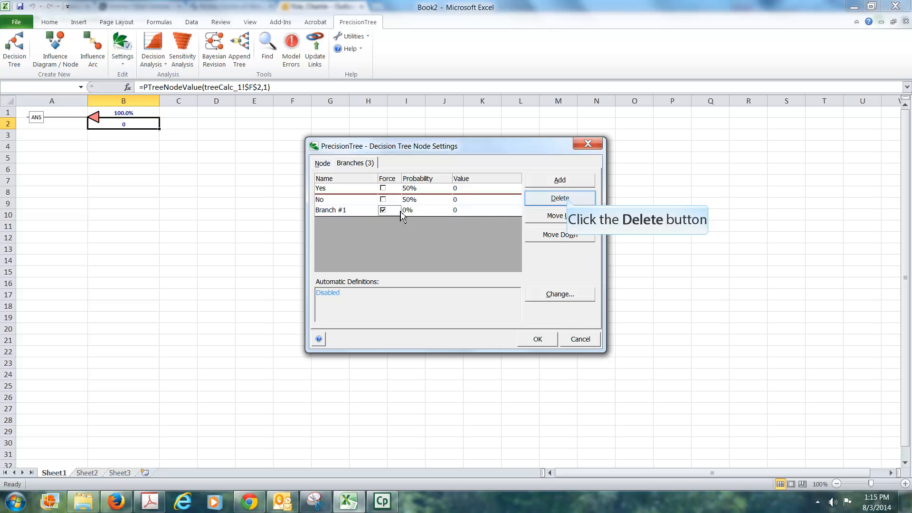
{"action": "left_click", "coordinate": [566, 198]}
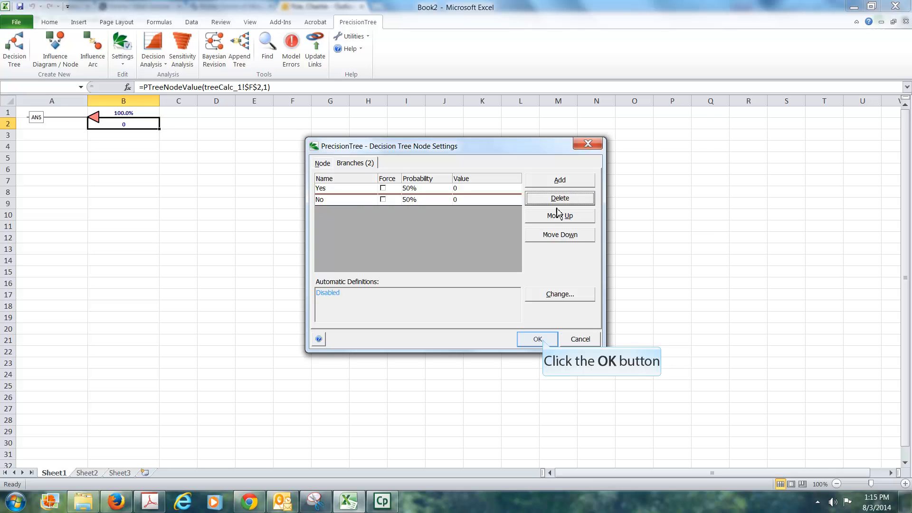
Apply the node settings, then turn the Yes branch's end node into a chance node named ANS survives pathway?
{"action": "left_click", "coordinate": [538, 339]}
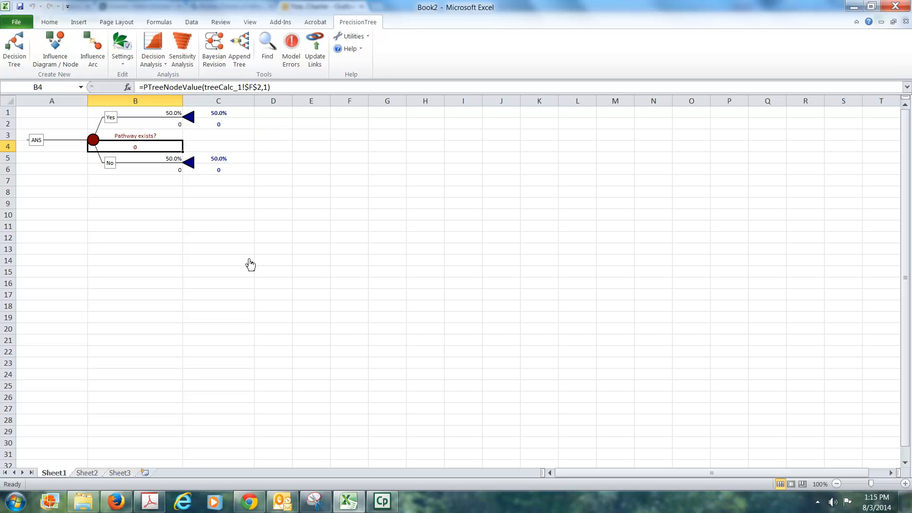
{"action": "left_click", "coordinate": [189, 118]}
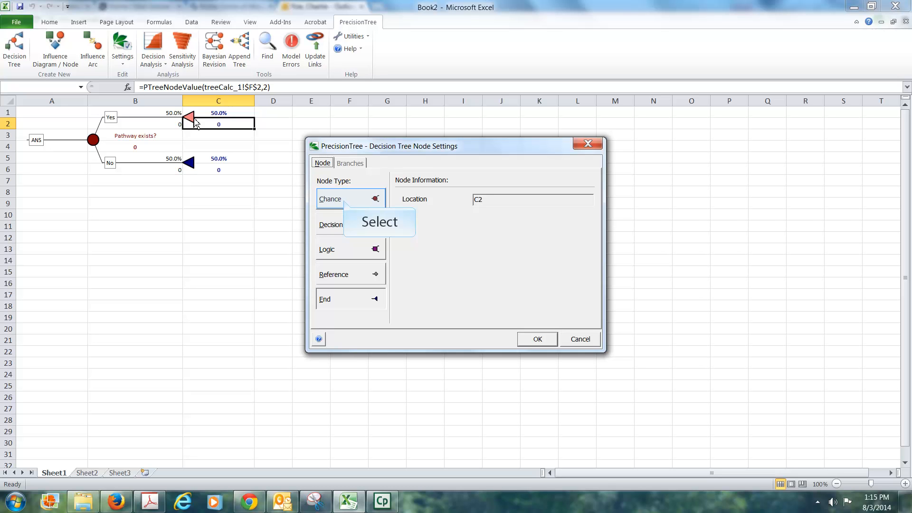
{"action": "left_click", "coordinate": [346, 203]}
{"action": "left_click_drag", "start_coordinate": [502, 199], "coordinate": [466, 197]}
{"action": "type", "text": "An"}
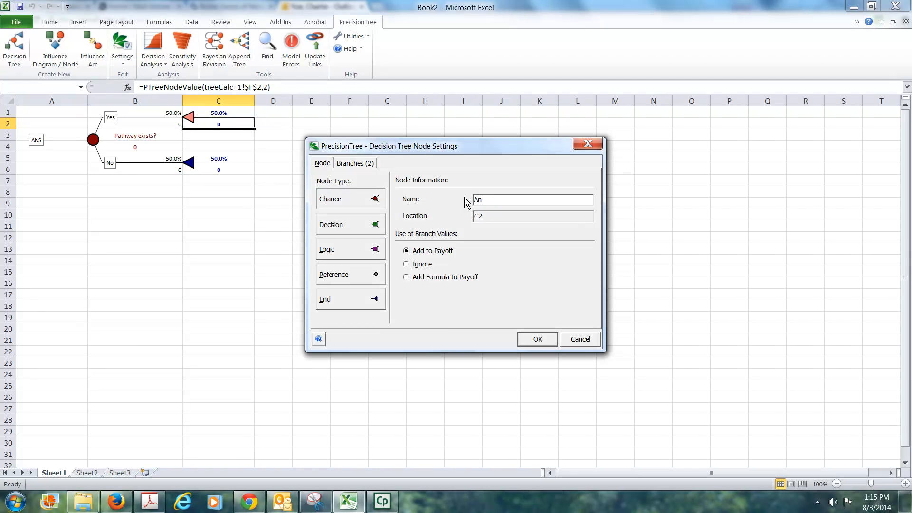
{"action": "type", "text": "S"}
{"action": "key", "text": "BackSpace"}
{"action": "key", "text": "BackSpace"}
{"action": "type", "text": "NS survives pathway?"}
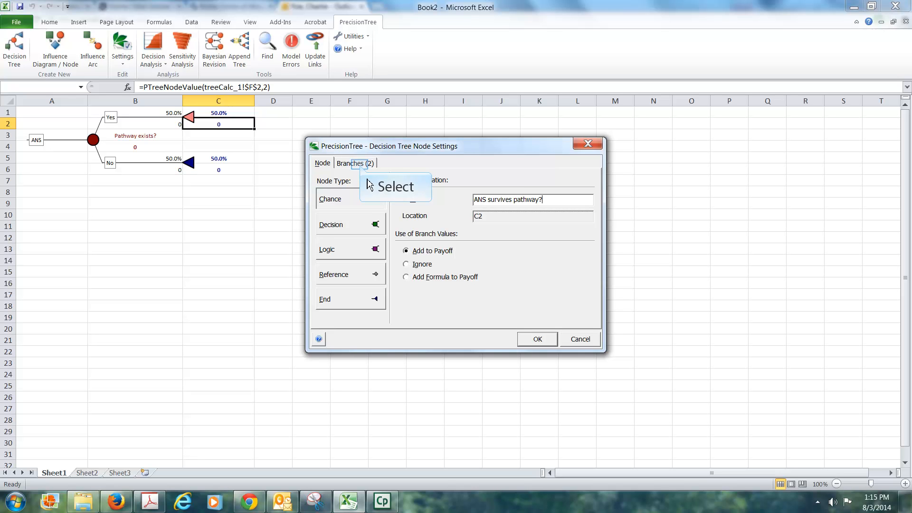
Rename the new chance node's branches Yes and No and apply the settings
{"action": "left_click", "coordinate": [361, 163]}
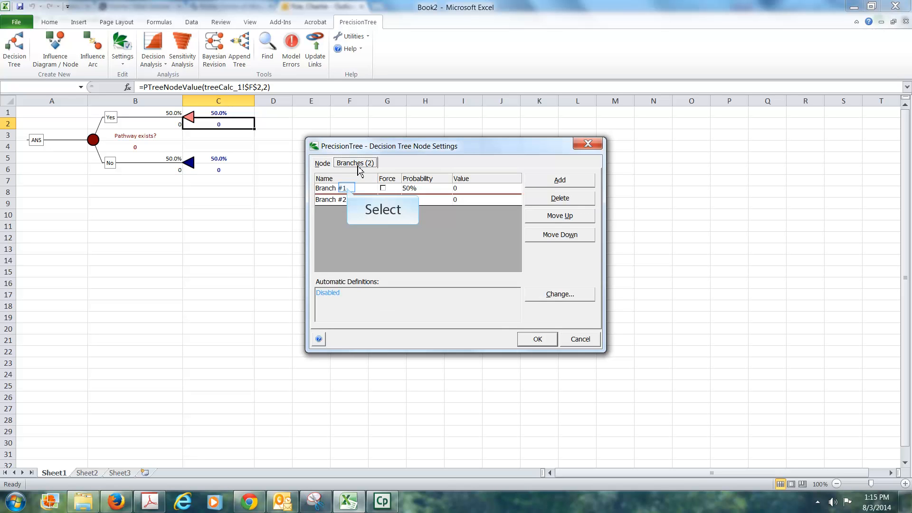
{"action": "left_click", "coordinate": [348, 191]}
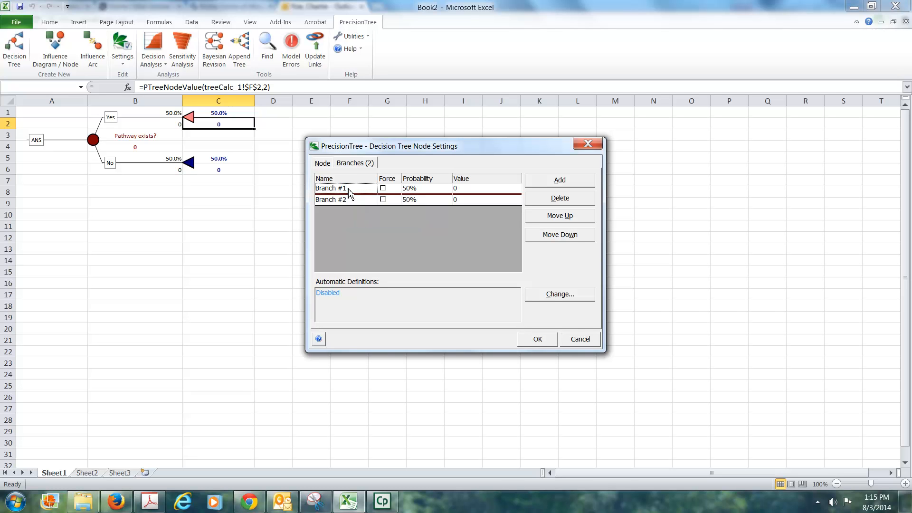
{"action": "type", "text": "Yes"}
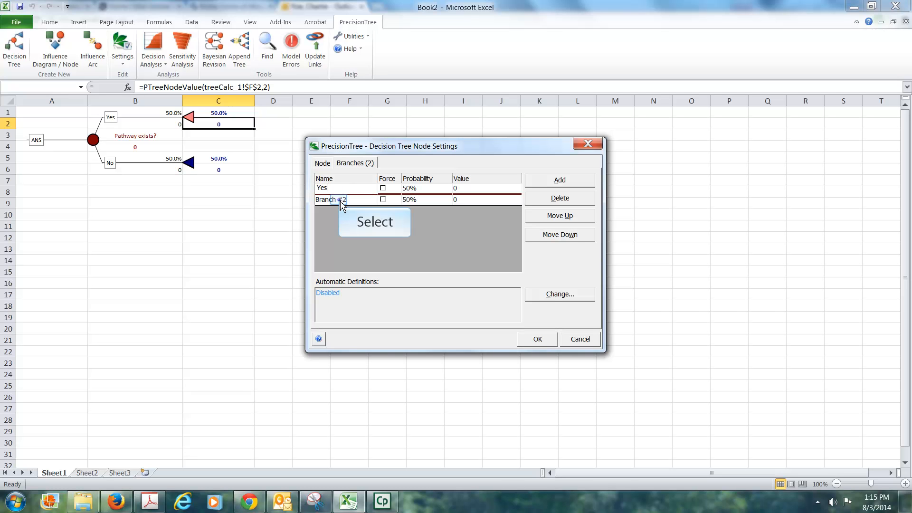
{"action": "left_click", "coordinate": [341, 200]}
{"action": "type", "text": "No"}
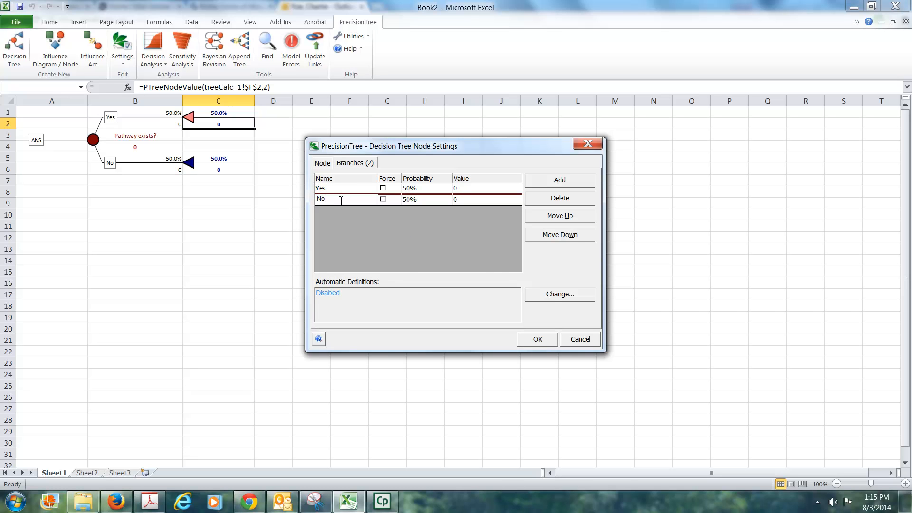
{"action": "key", "text": "Return"}
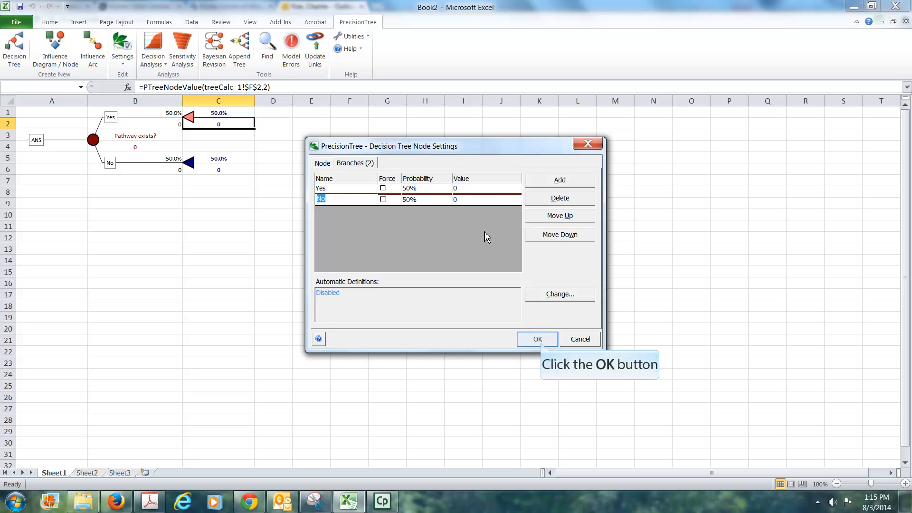
{"action": "left_click", "coordinate": [537, 339]}
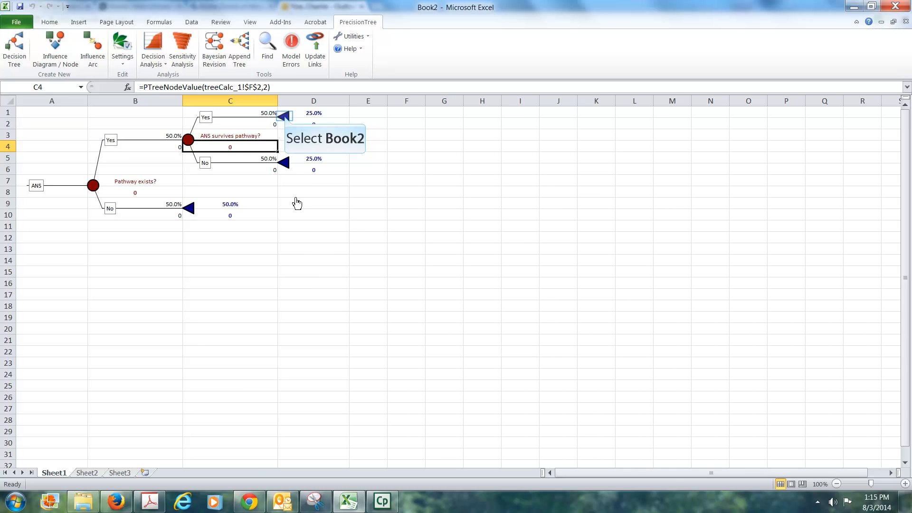
Turn the end node on the Yes branch of ANS survives pathway? into a chance node named ANS spreads? and apply it
{"action": "left_click", "coordinate": [285, 119]}
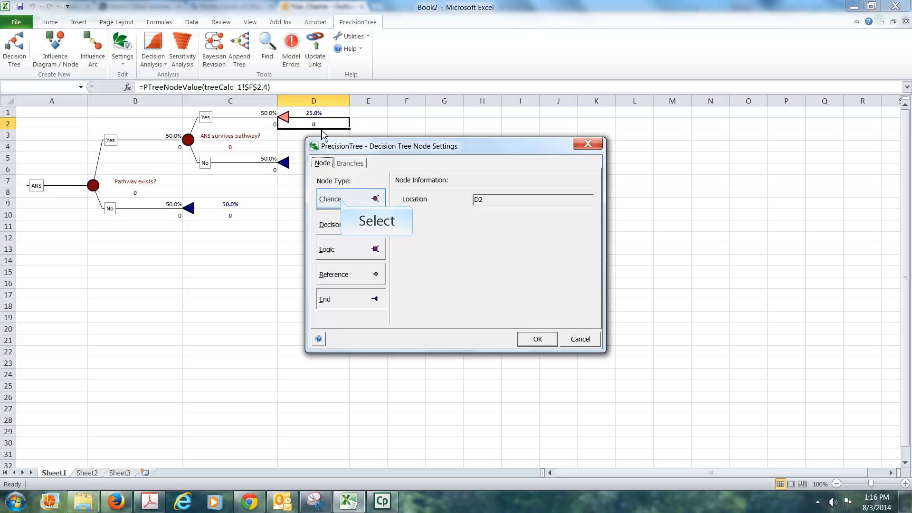
{"action": "left_click", "coordinate": [340, 202]}
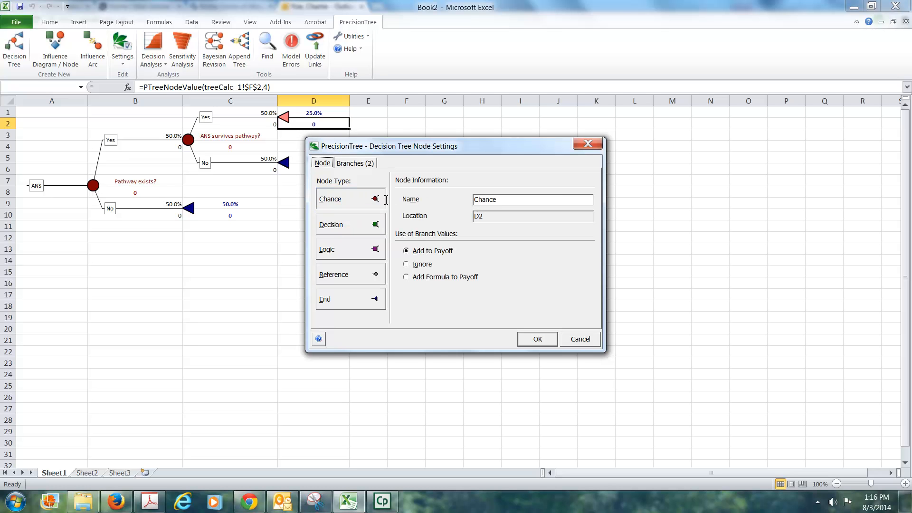
{"action": "double_click", "coordinate": [470, 200]}
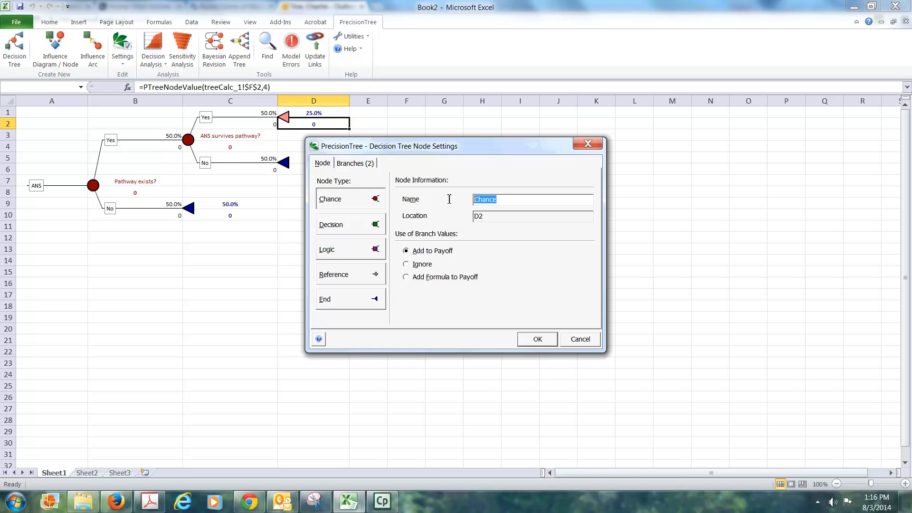
{"action": "type", "text": "ANS "}
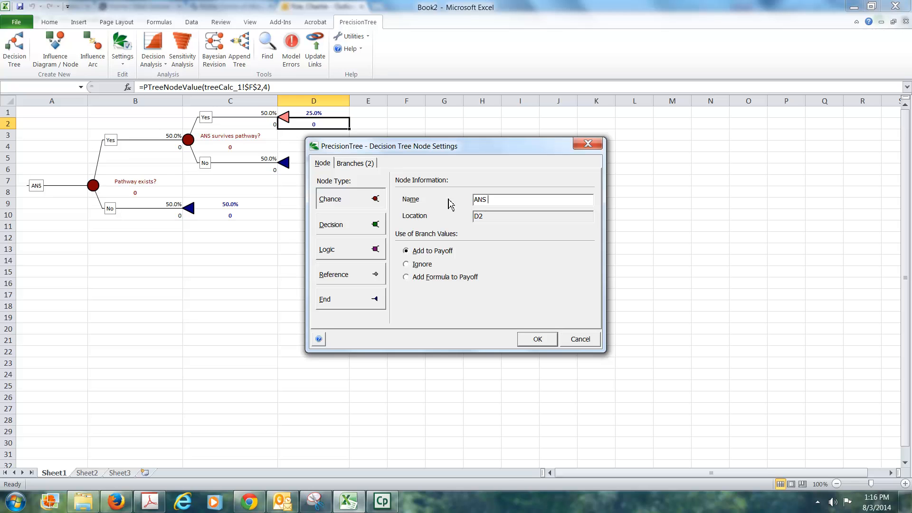
{"action": "type", "text": "spreads?"}
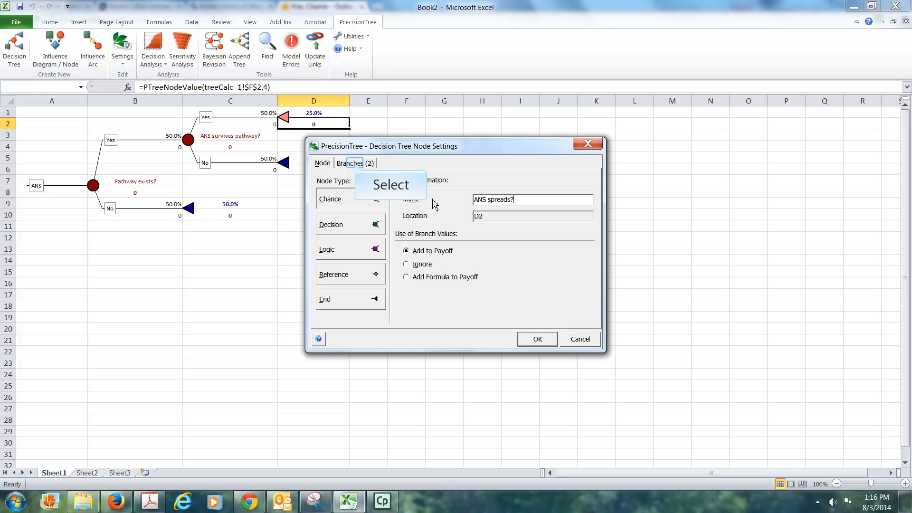
{"action": "left_click", "coordinate": [358, 164]}
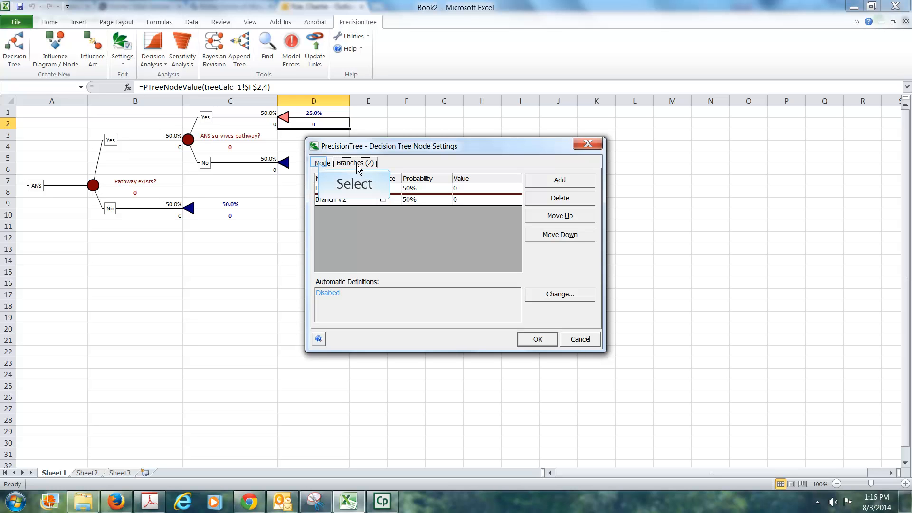
{"action": "left_click", "coordinate": [321, 165]}
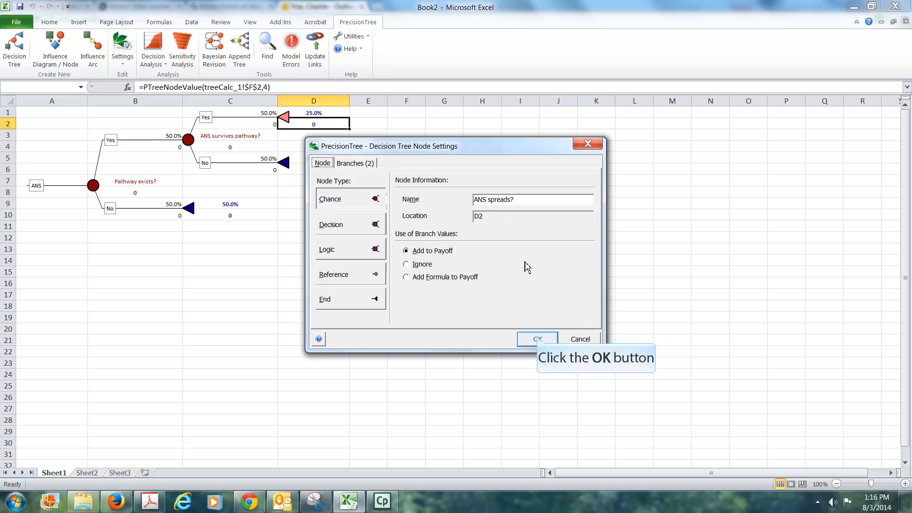
{"action": "left_click", "coordinate": [537, 339]}
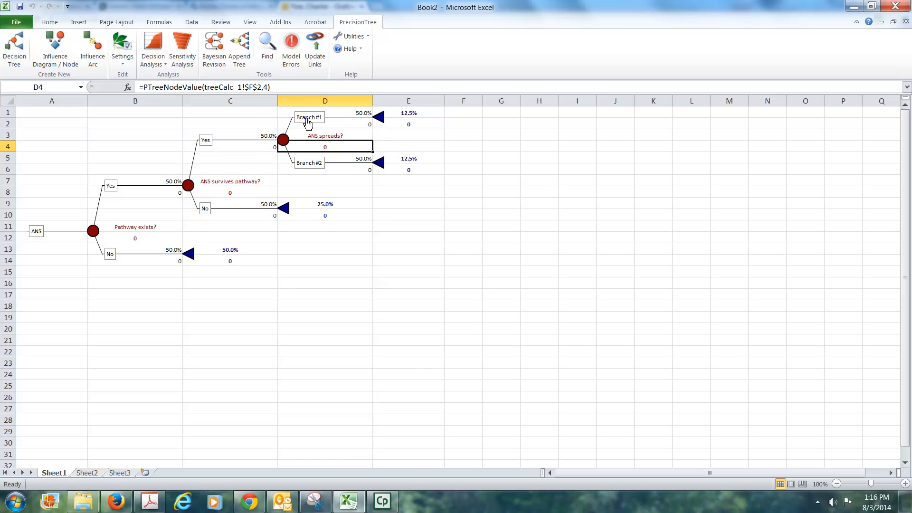
Rename the ANS spreads? node's two branches Yes and No
{"action": "left_click", "coordinate": [308, 122]}
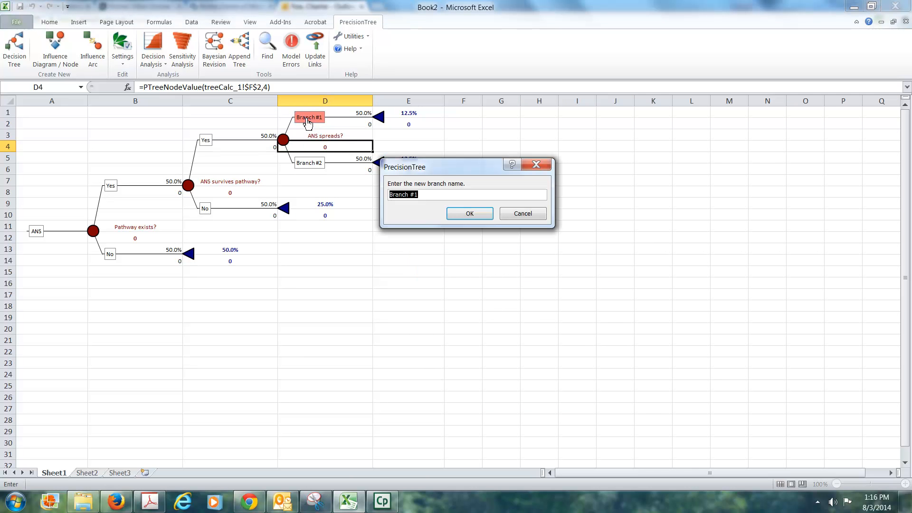
{"action": "type", "text": "Yes"}
{"action": "key", "text": "Return"}
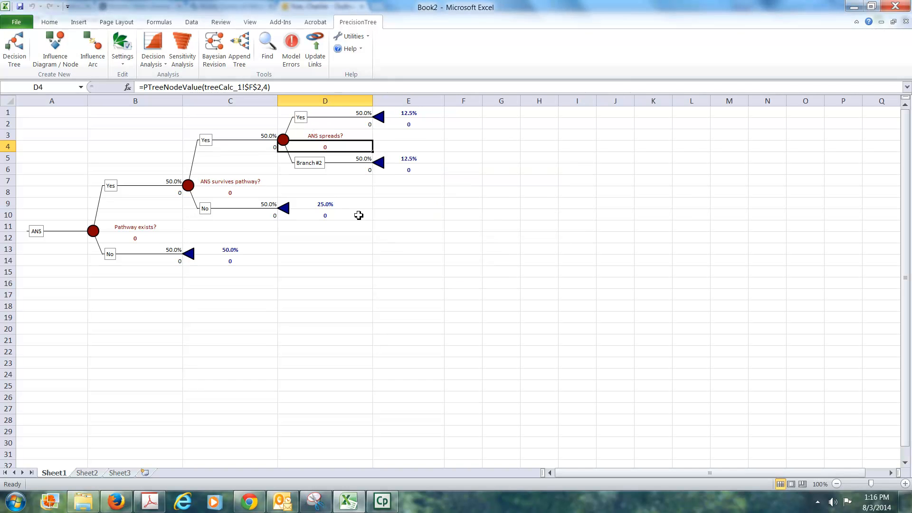
{"action": "left_click", "coordinate": [314, 163]}
{"action": "type", "text": "No"}
{"action": "key", "text": "Return"}
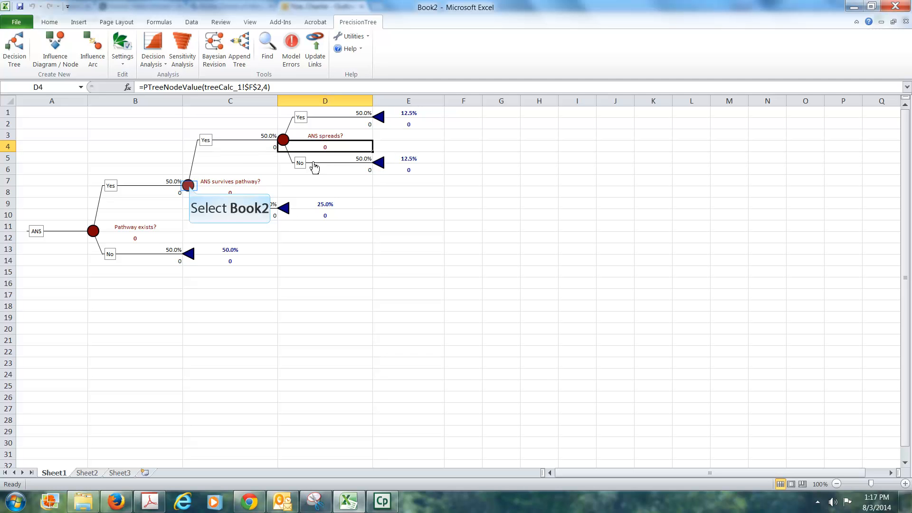
Copy the subtree starting at the ANS survives pathway? chance node
{"action": "left_click", "coordinate": [189, 188]}
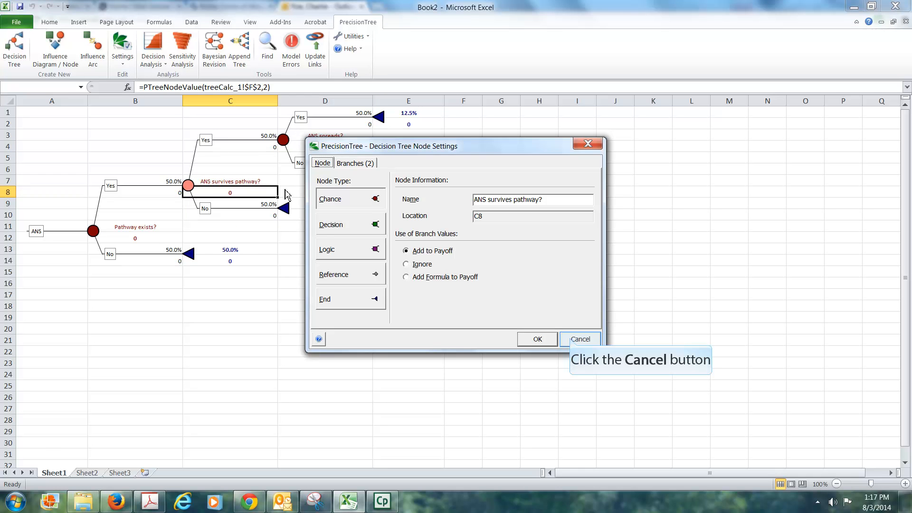
{"action": "left_click", "coordinate": [573, 340]}
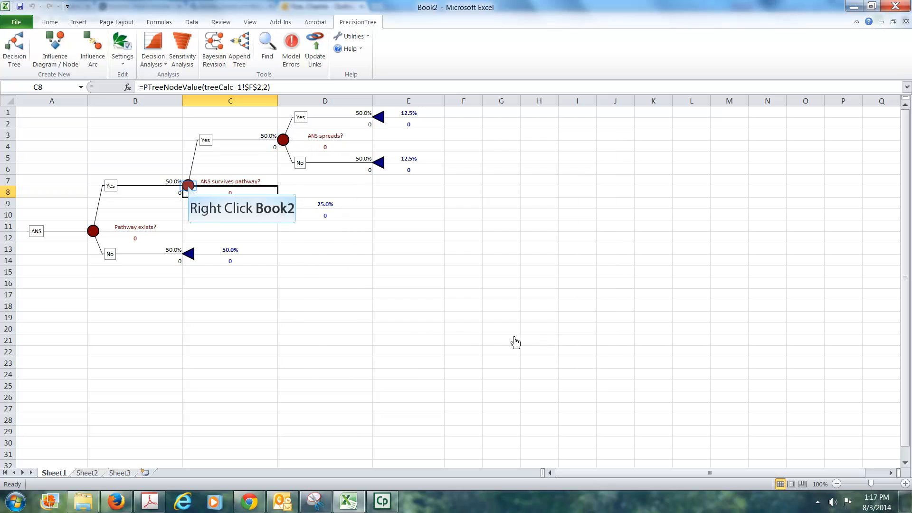
{"action": "right_click", "coordinate": [190, 190]}
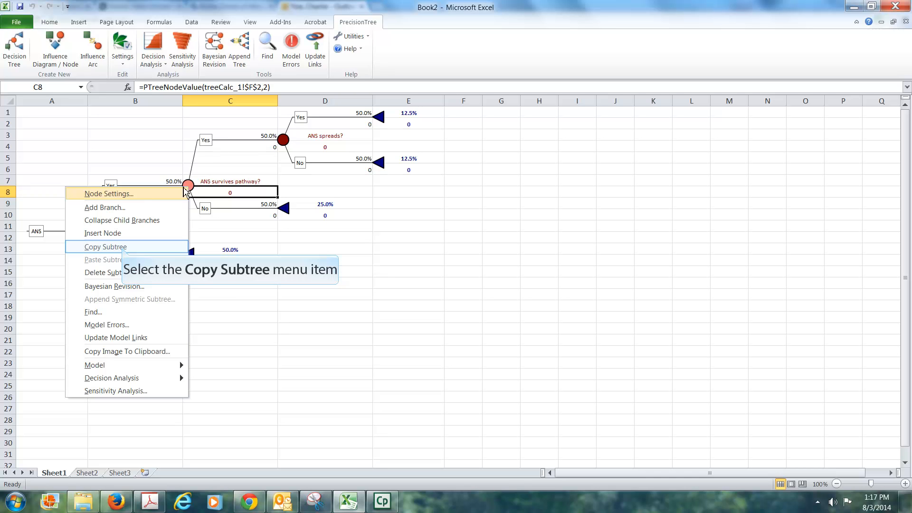
{"action": "left_click", "coordinate": [123, 247]}
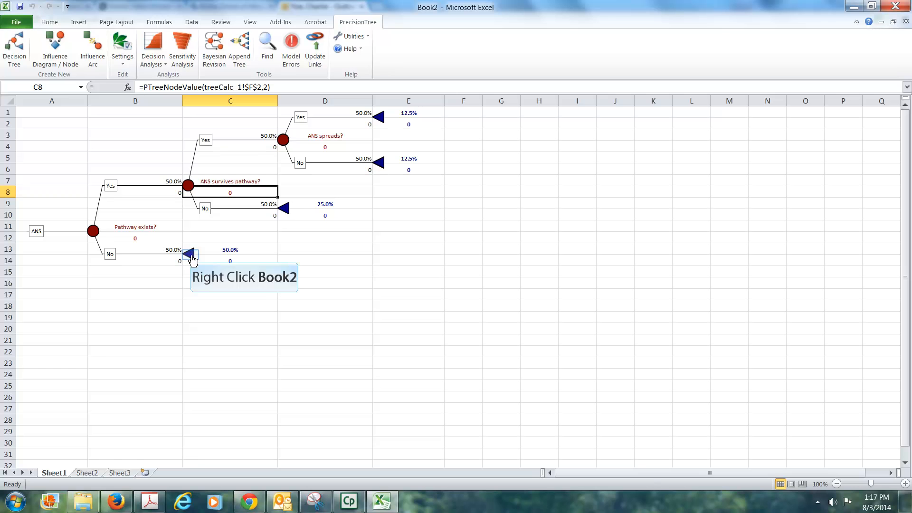
Paste the copied subtree onto the end node of the Pathway exists? No branch, confirming the replacement
{"action": "right_click", "coordinate": [190, 255]}
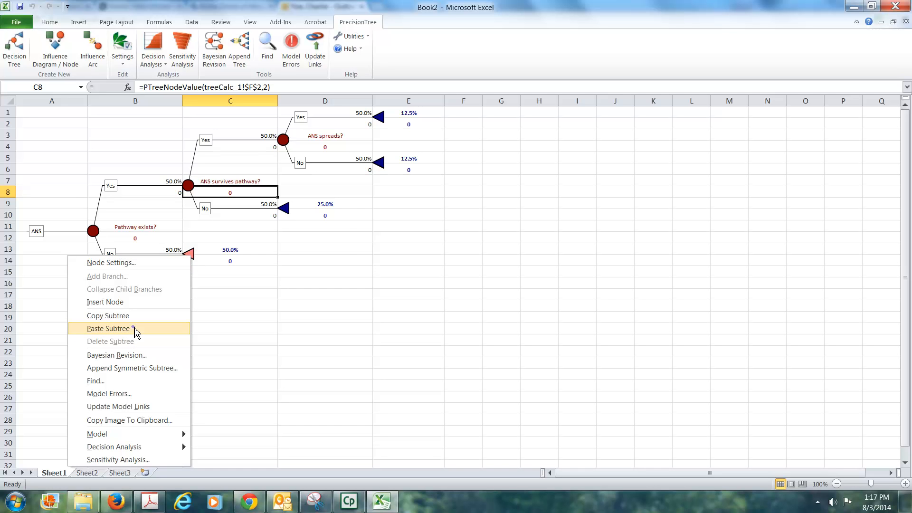
{"action": "left_click", "coordinate": [137, 331]}
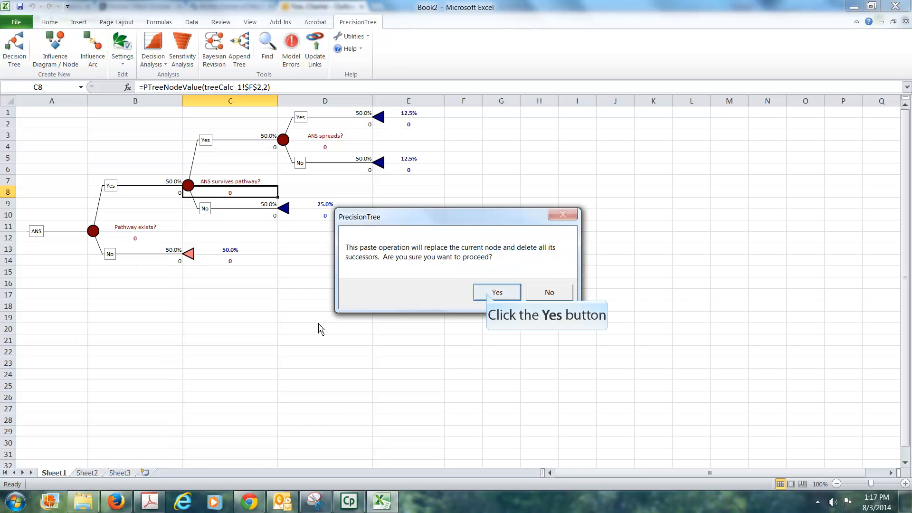
{"action": "left_click", "coordinate": [489, 298]}
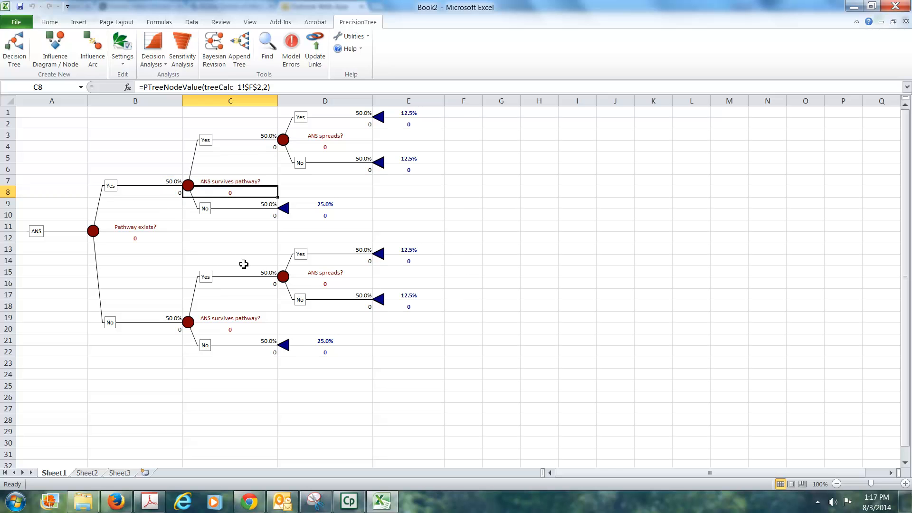
Select the probability of the Pathway exists? node's Yes branch for editing
{"action": "left_click", "coordinate": [167, 181]}
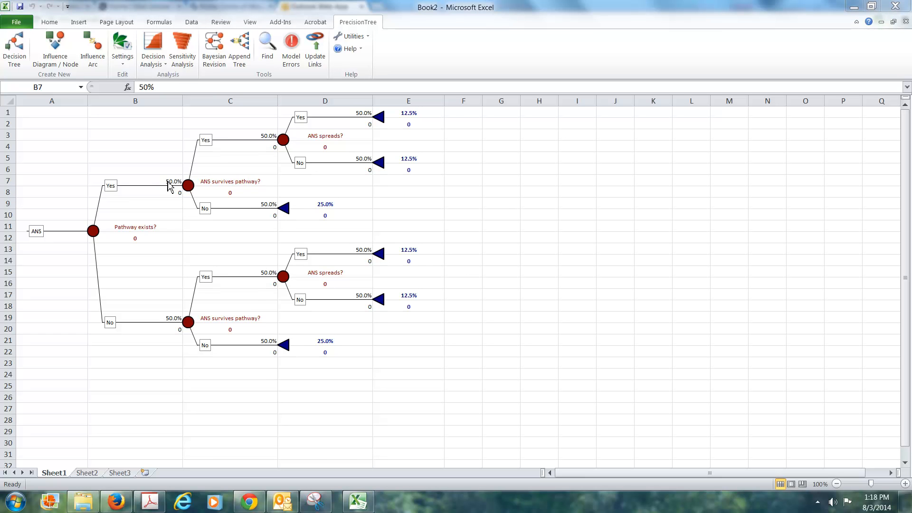